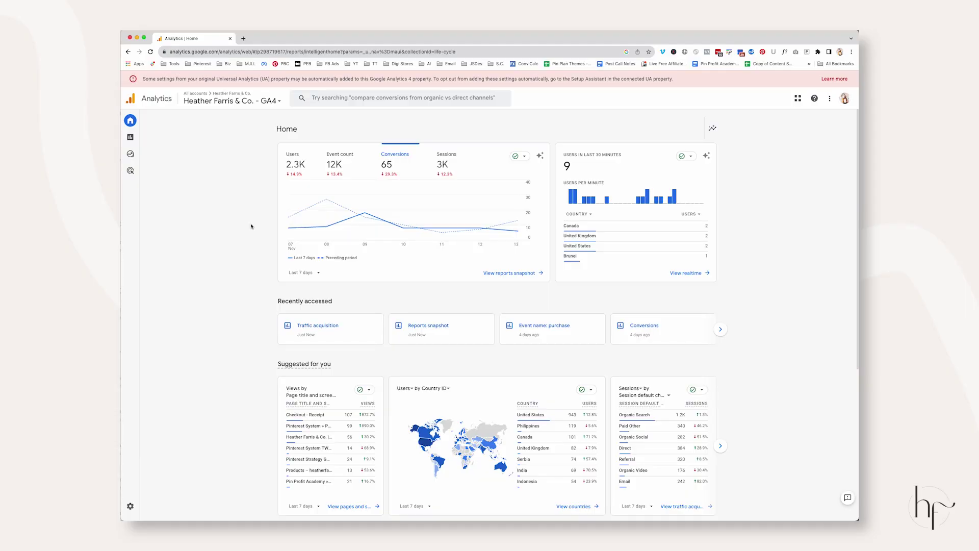
Open the Traffic acquisition report under Reports > Acquisition.
left_click(163, 139)
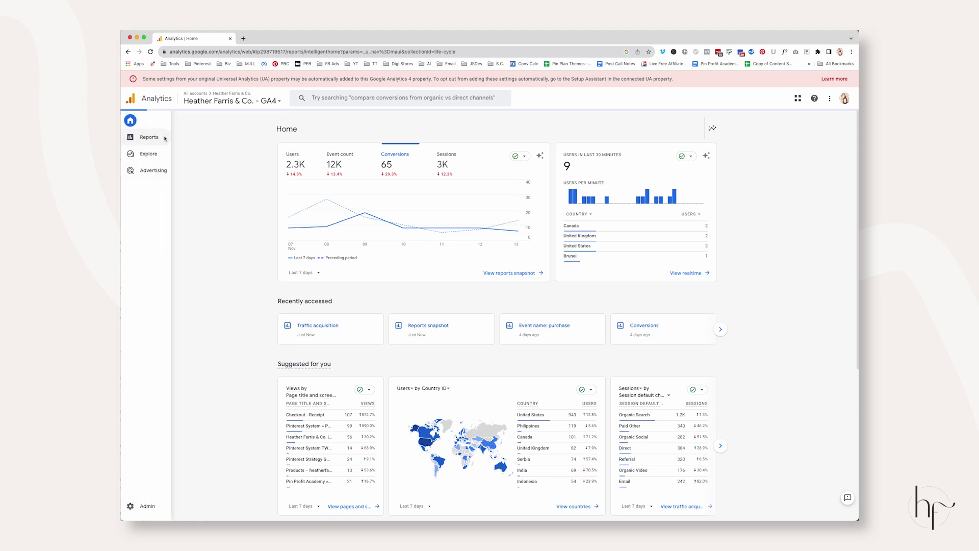
left_click(166, 161)
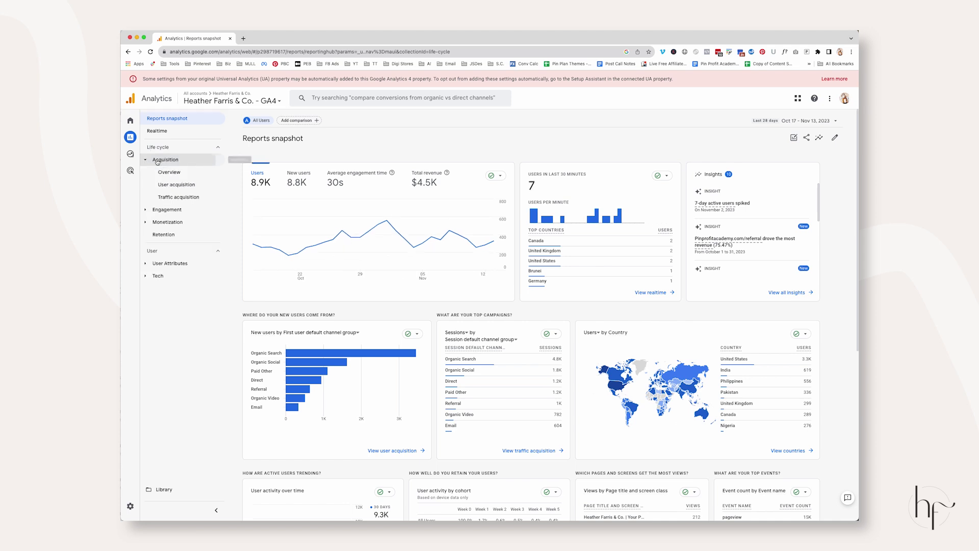
left_click(192, 198)
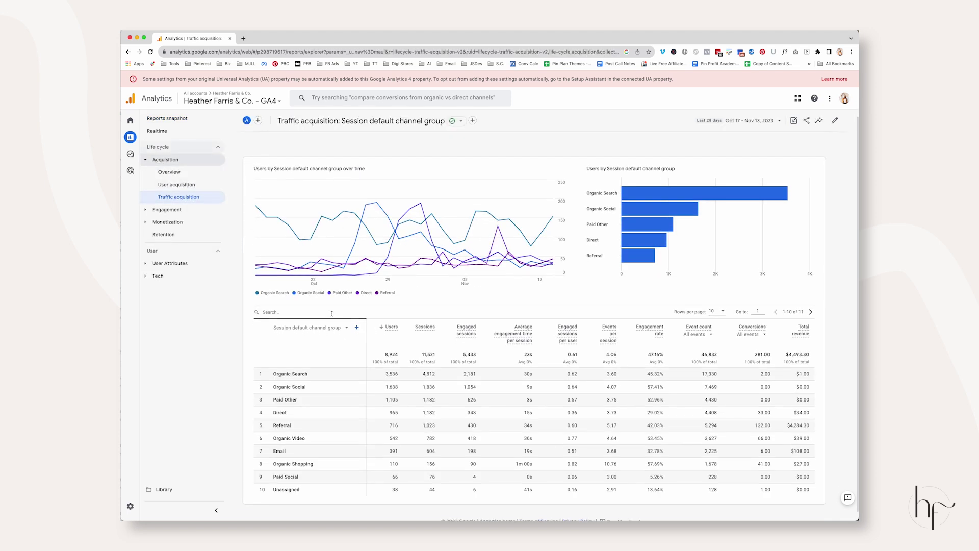
Group the table by Session source and start searching it for pinterest.
scroll(368, 326, "down", 1)
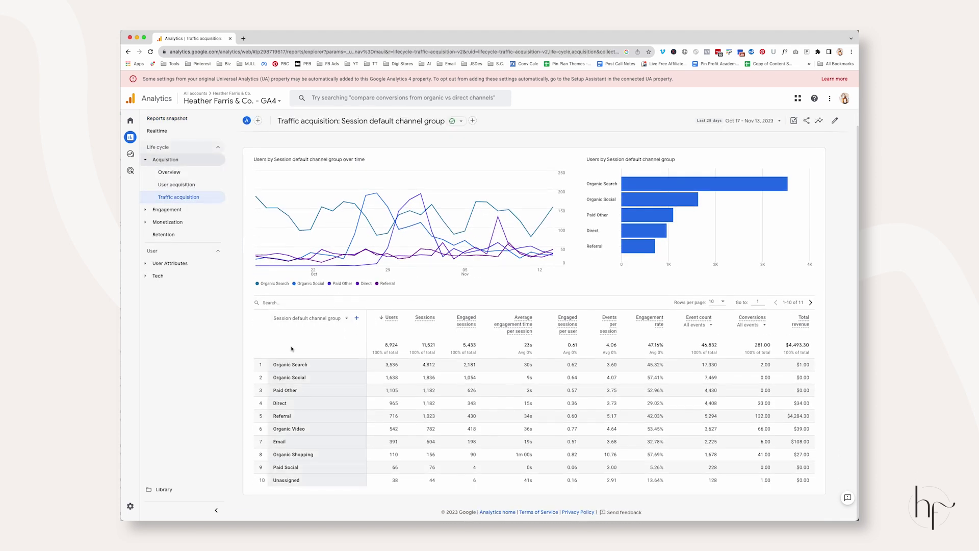
left_click(325, 320)
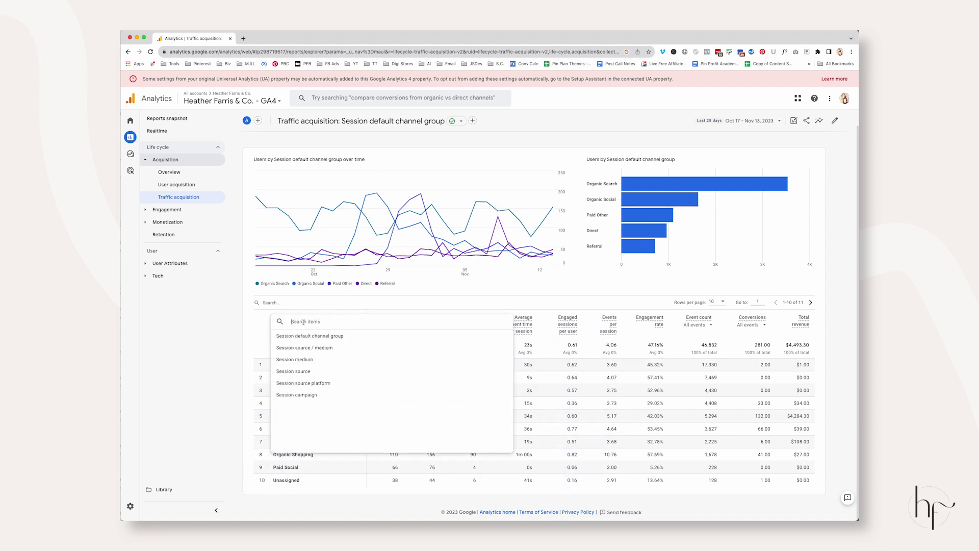
left_click(307, 370)
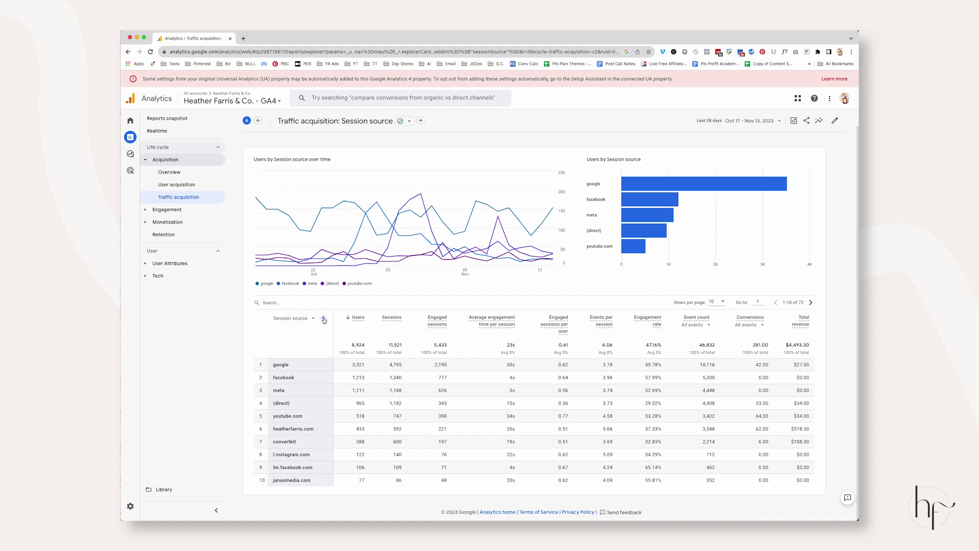
left_click(290, 302)
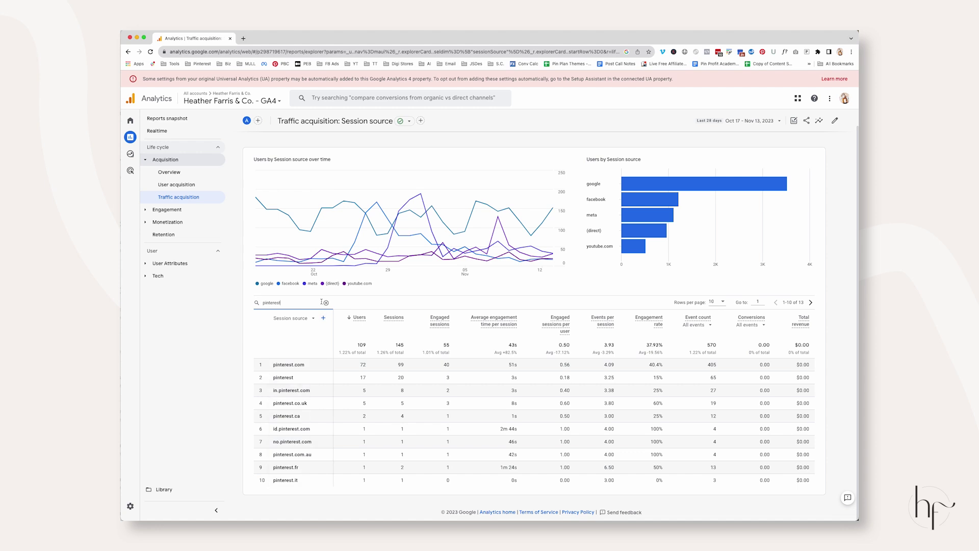
Add Landing page + query string as a secondary dimension to the Pinterest table.
left_click(323, 318)
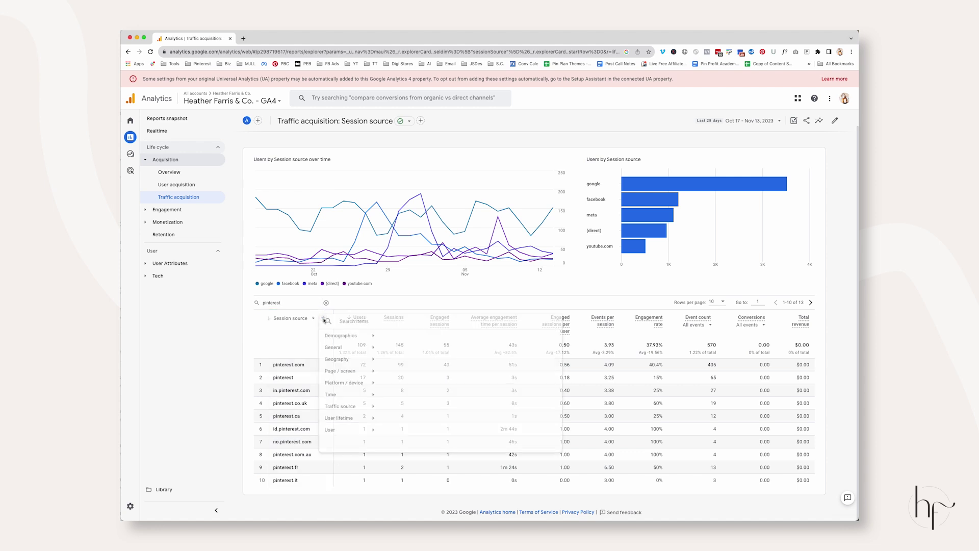
left_click(359, 373)
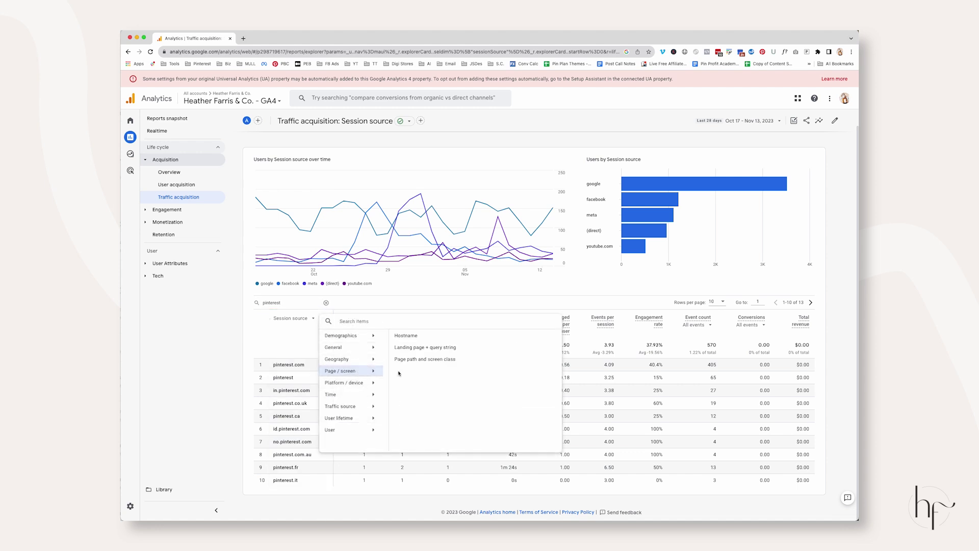
left_click(455, 349)
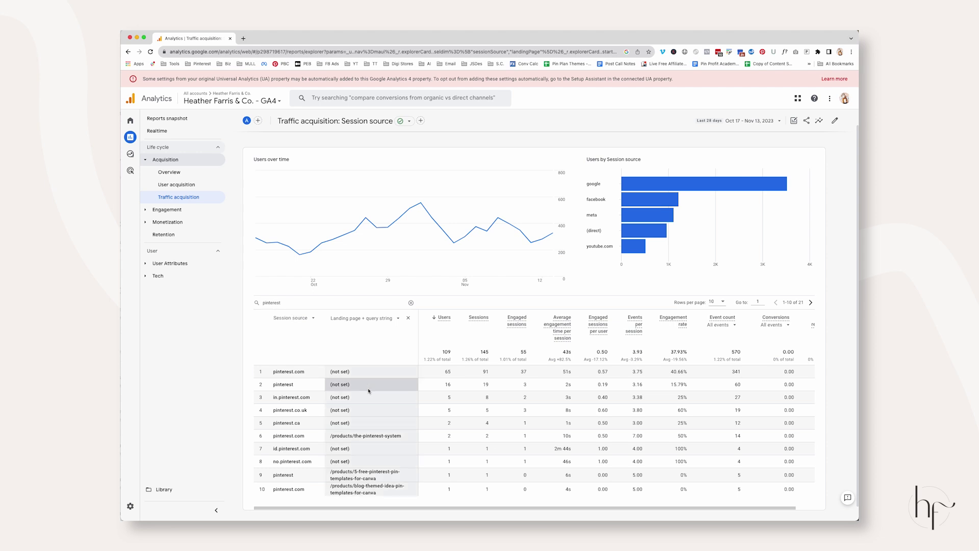
scroll(369, 391, "down", 1)
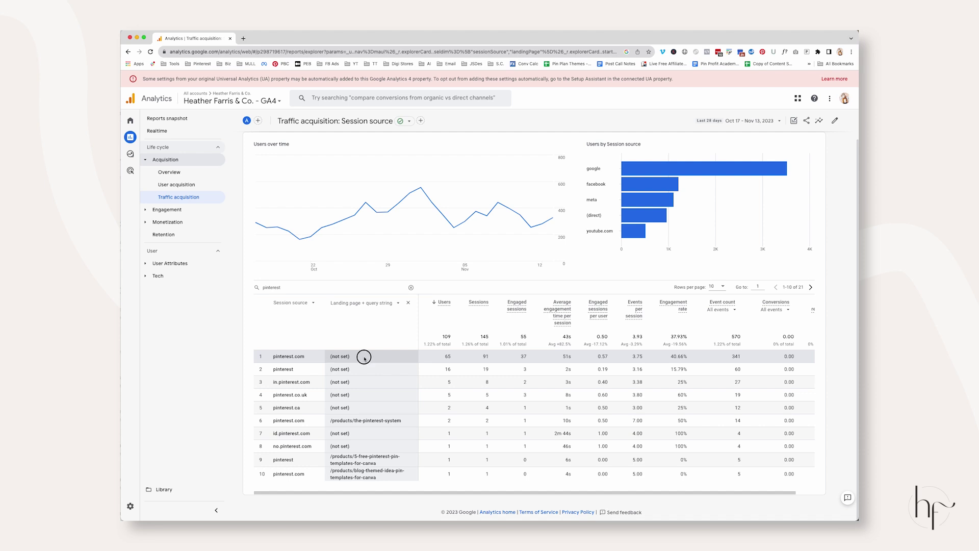
Highlight the (not set) and /products/the-pinterest-system landing pages, then page through to the final row.
left_click_drag(330, 357, 347, 359)
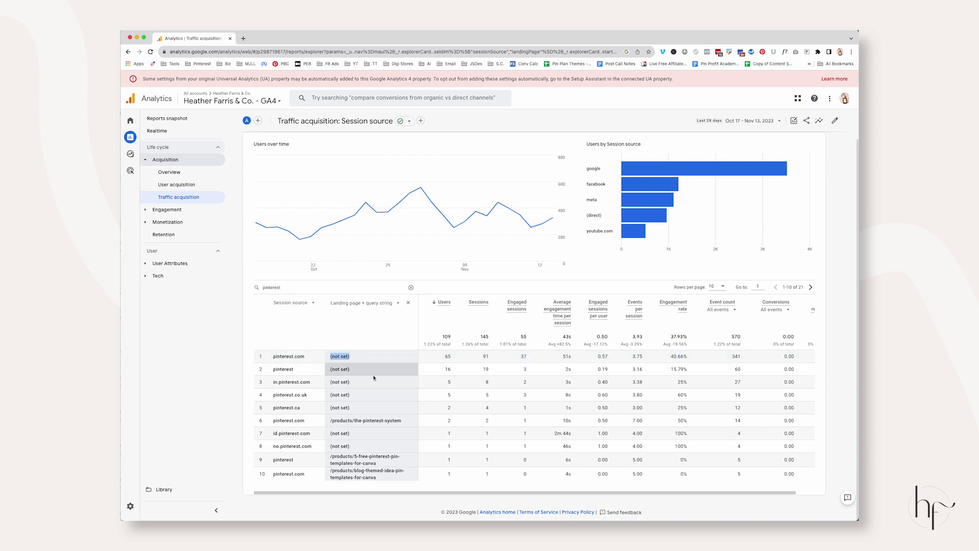
left_click(370, 337)
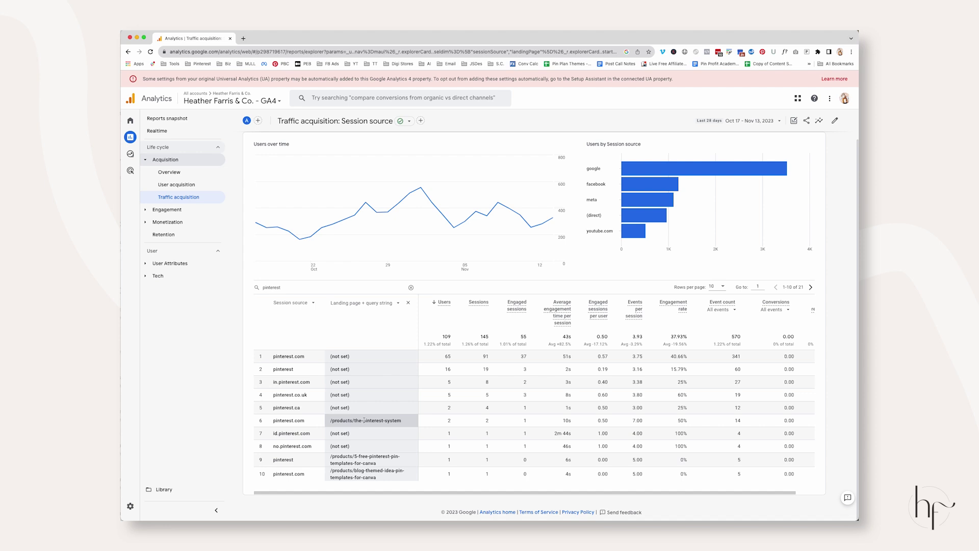
left_click_drag(412, 421, 329, 421)
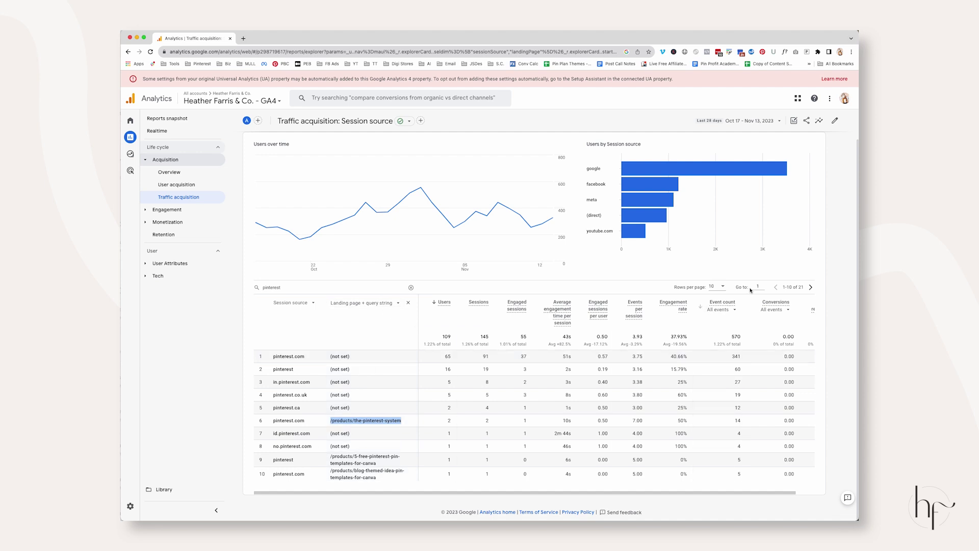
left_click(811, 288)
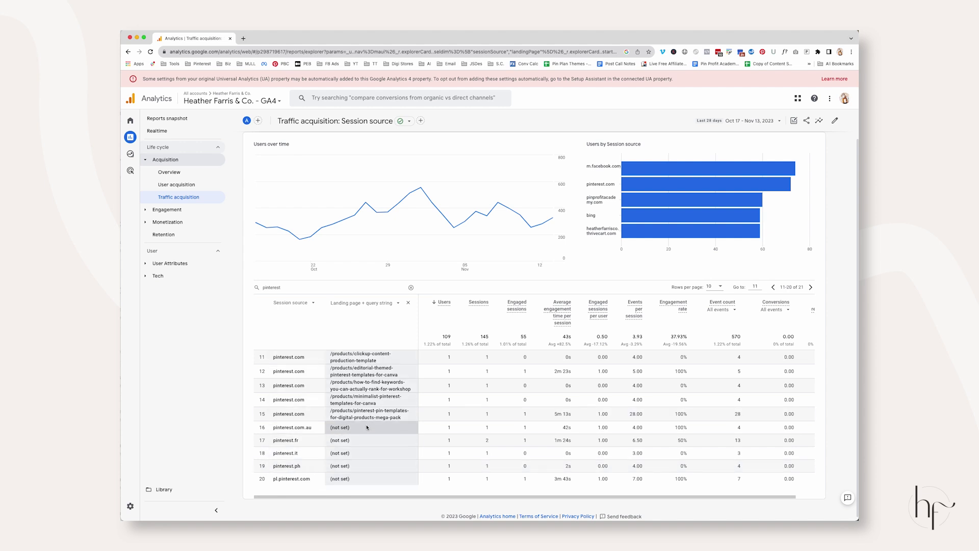
left_click(812, 288)
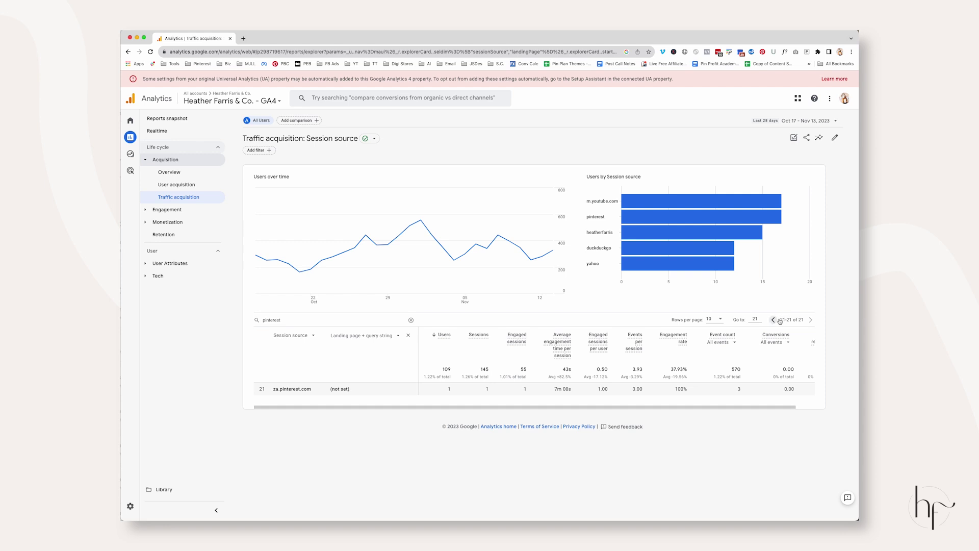
mouse_move(305, 291)
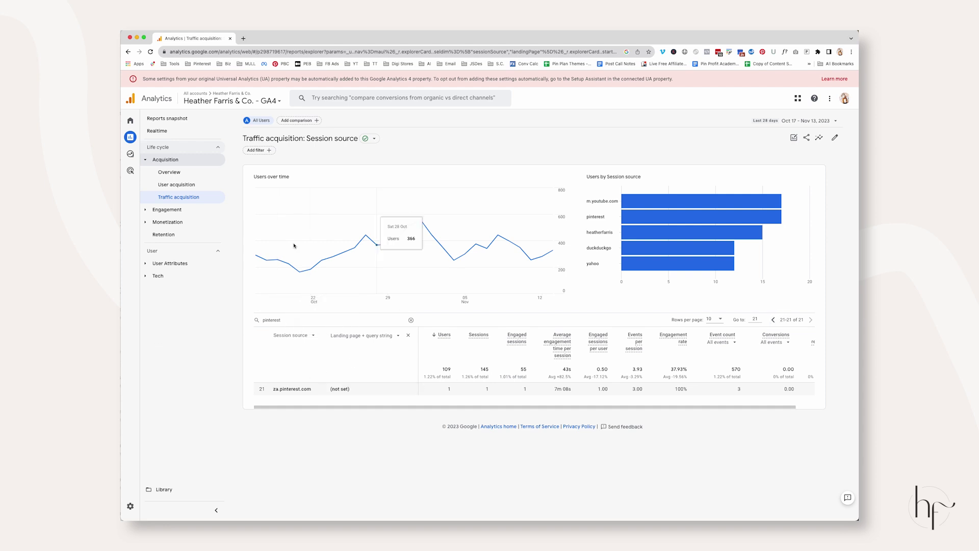
Go back to the home page and reopen Reports > Acquisition > Traffic acquisition.
left_click(131, 121)
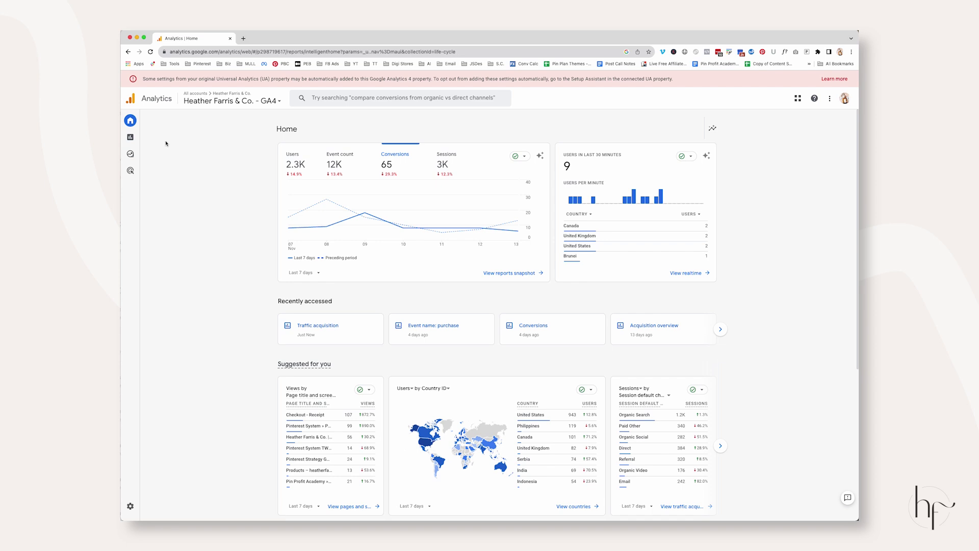
left_click(131, 138)
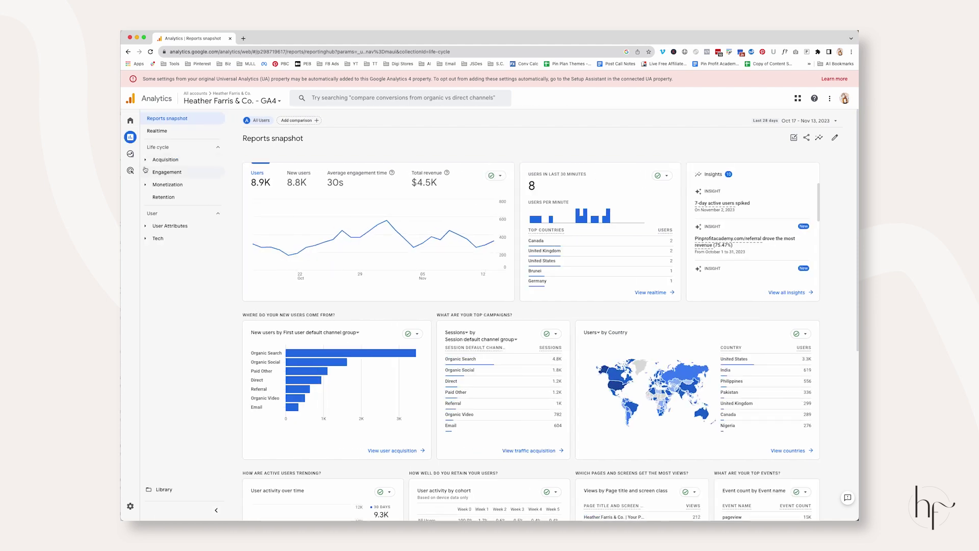
left_click(158, 159)
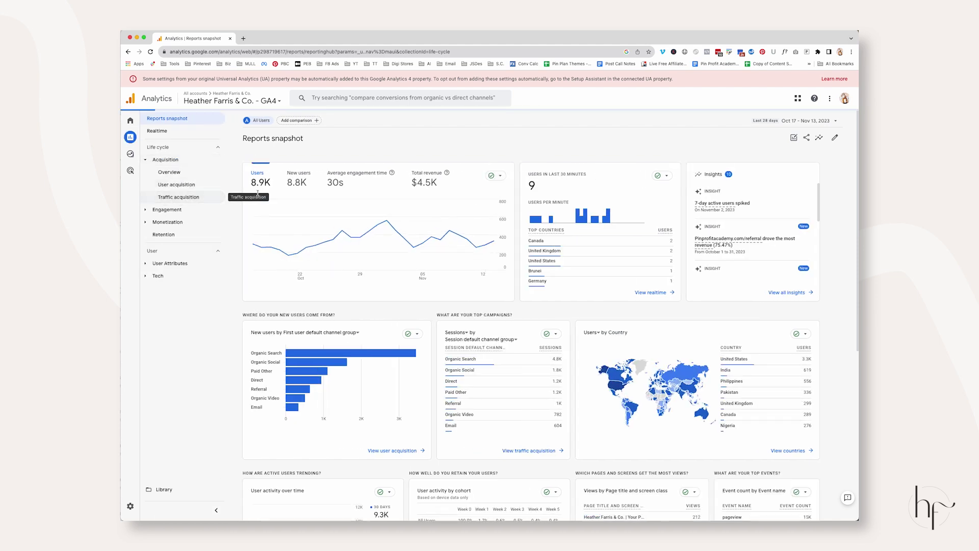
left_click(179, 197)
scroll(357, 239, "down", 1)
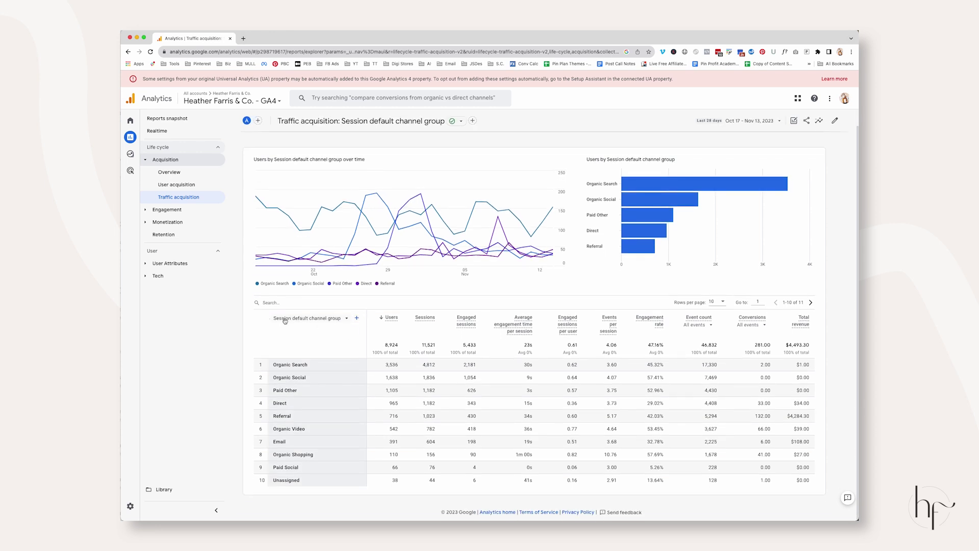
Break the Traffic acquisition table down by Session campaign.
left_click(327, 319)
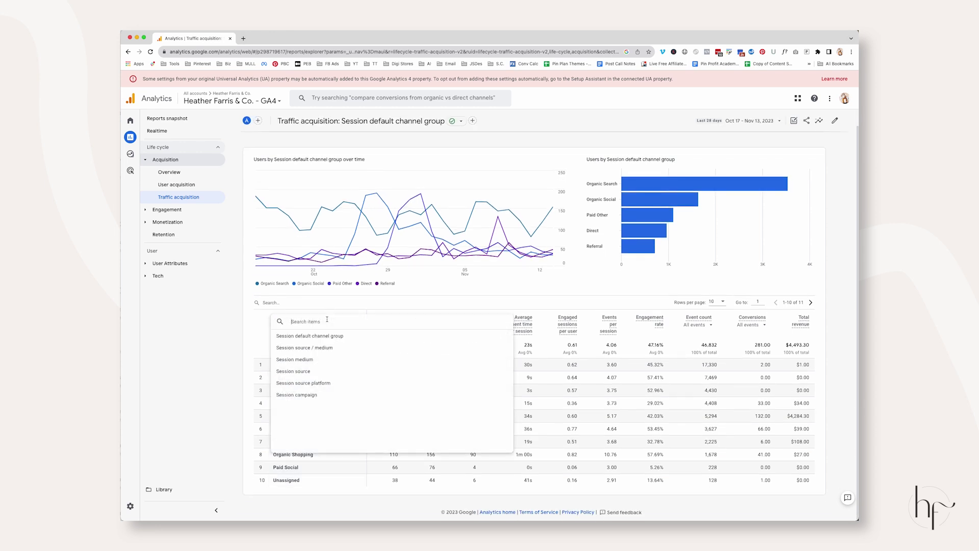
left_click(305, 395)
scroll(319, 344, "down", 1)
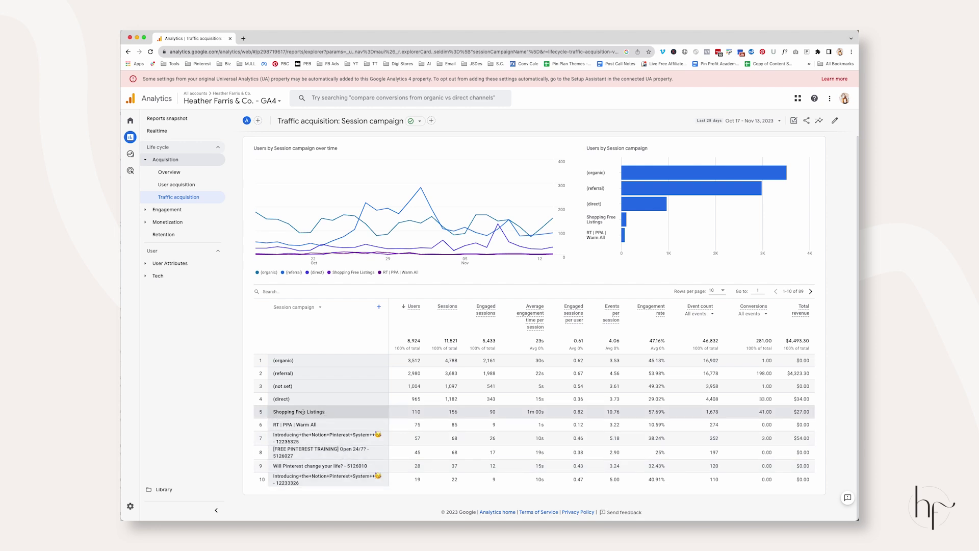
Highlight campaign names in rows 6–9, including RT | PPA | Warm All and Will Pinterest change your life?
left_click(273, 414)
left_click(273, 425)
left_click_drag(273, 427, 327, 427)
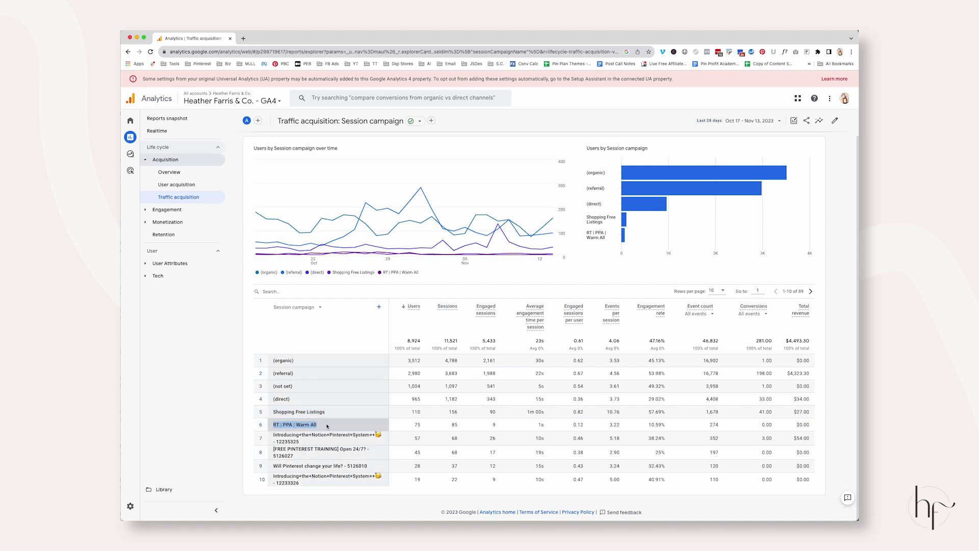
left_click(273, 434)
left_click_drag(305, 441, 274, 436)
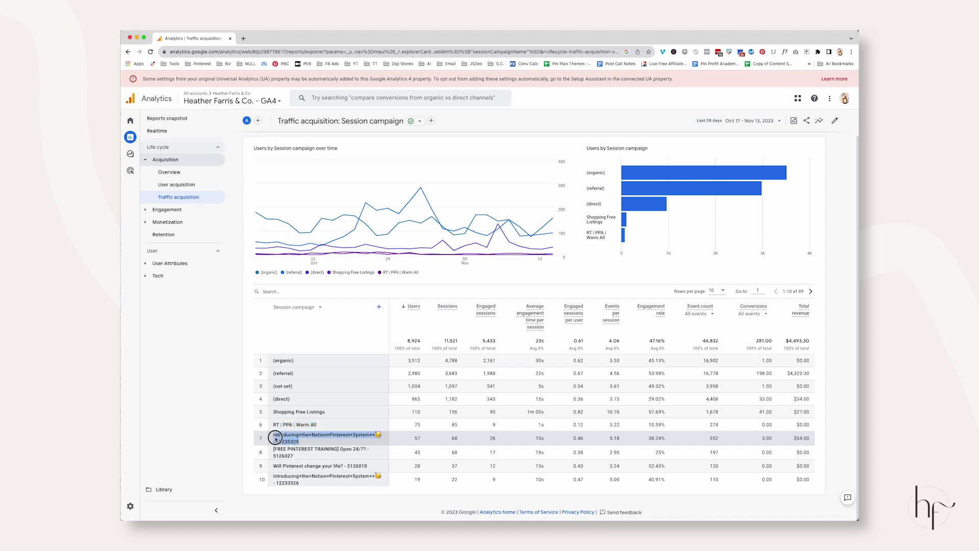
left_click(303, 458)
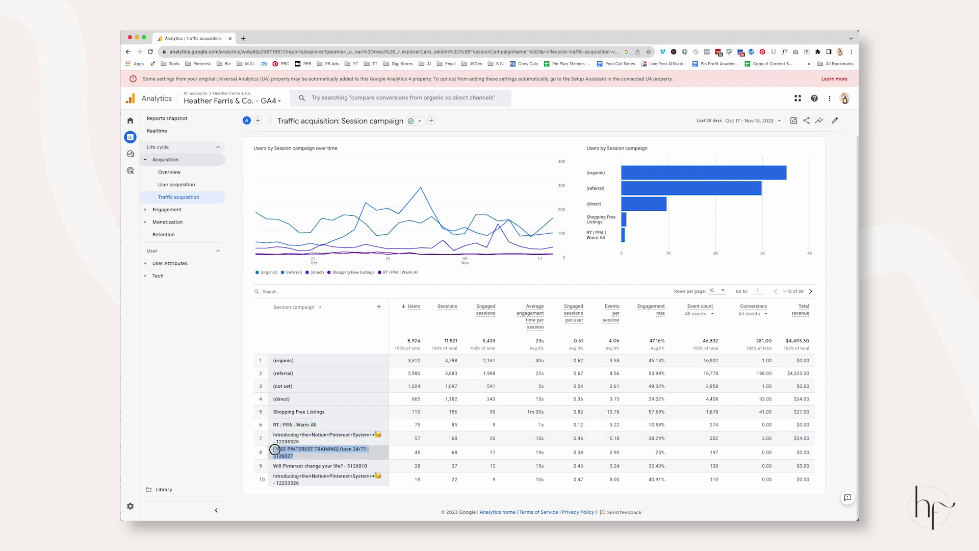
triple_click(308, 464)
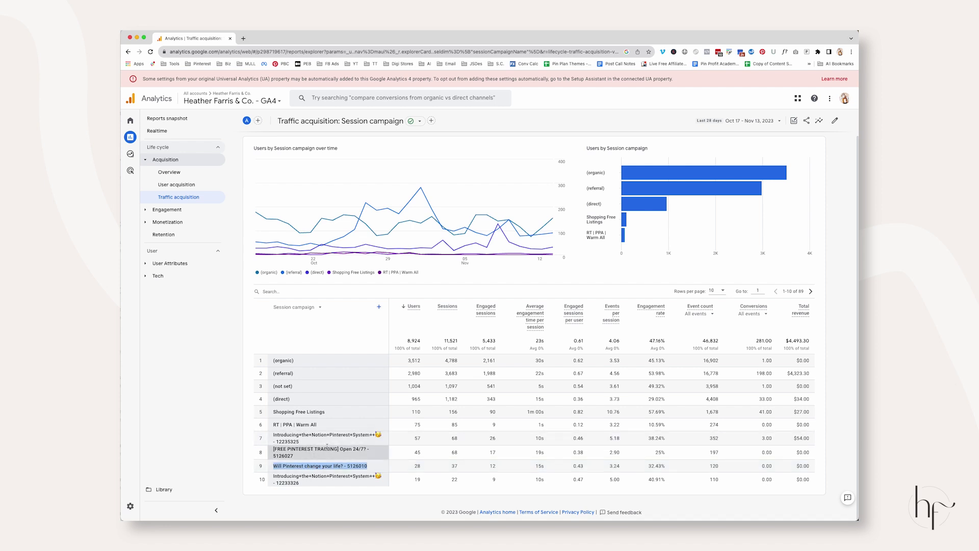
Select the row 10 campaign name, show campaigns 11–20, and start a table search.
triple_click(328, 481)
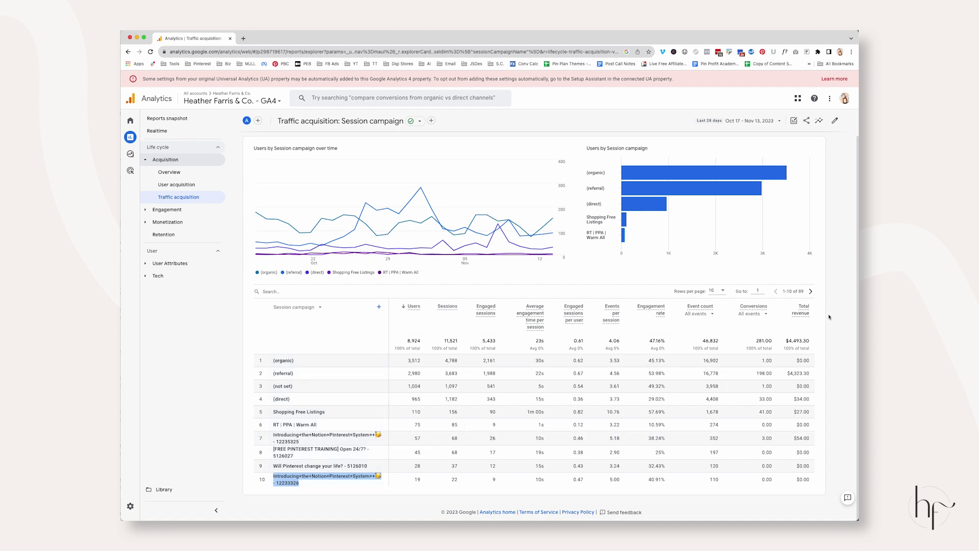
left_click(812, 291)
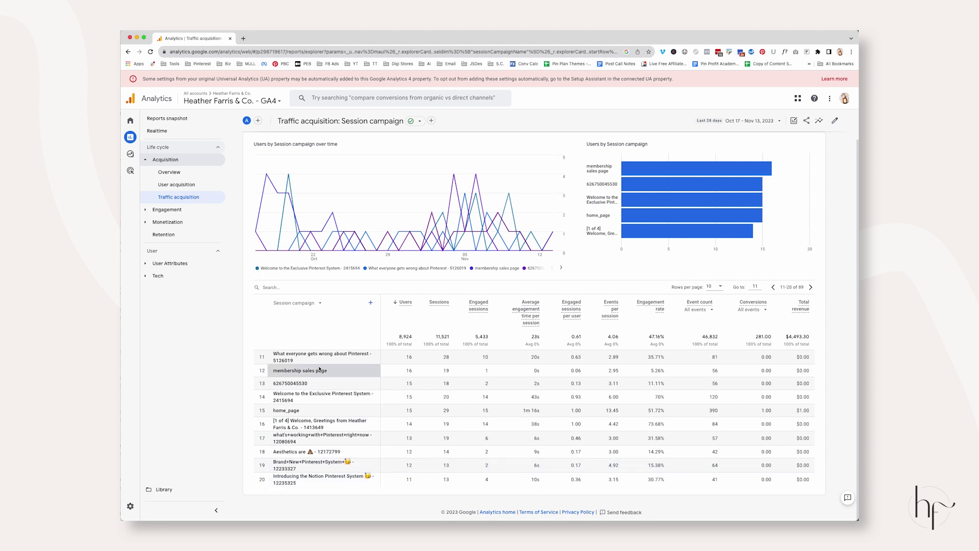
left_click(310, 287)
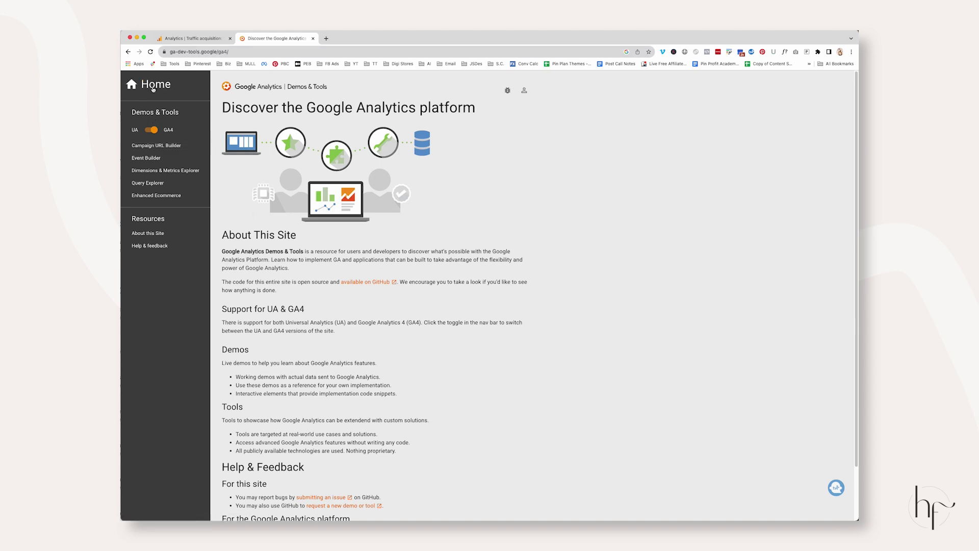
In Campaign URL Builder, select the Website URL and Campaign ID values, then return to Analytics.
left_click(156, 146)
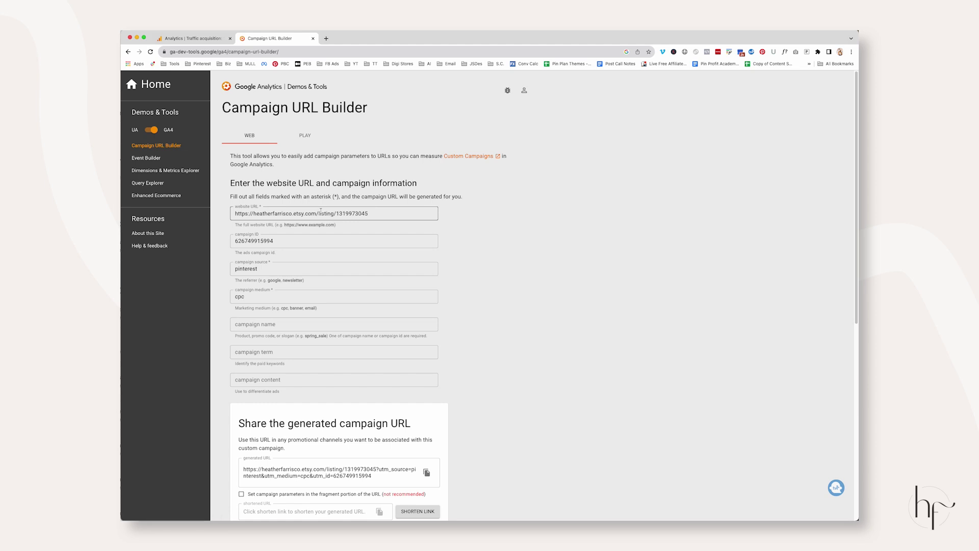
left_click_drag(236, 214, 403, 216)
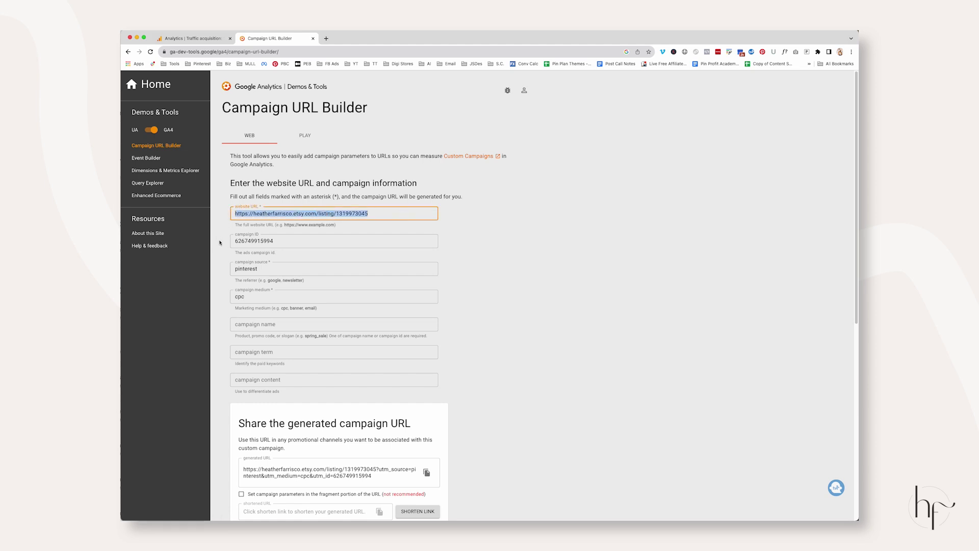
left_click_drag(236, 241, 275, 241)
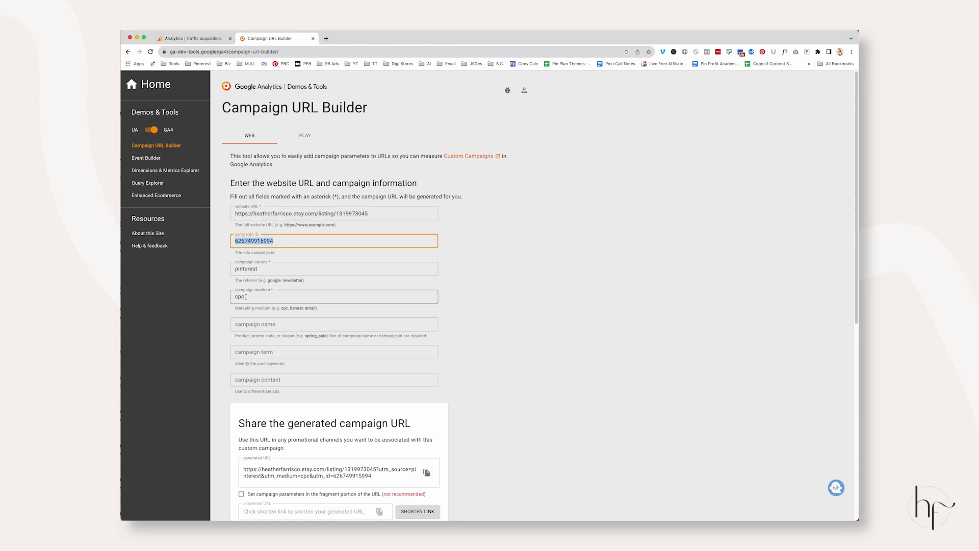
scroll(304, 245, "down", 2)
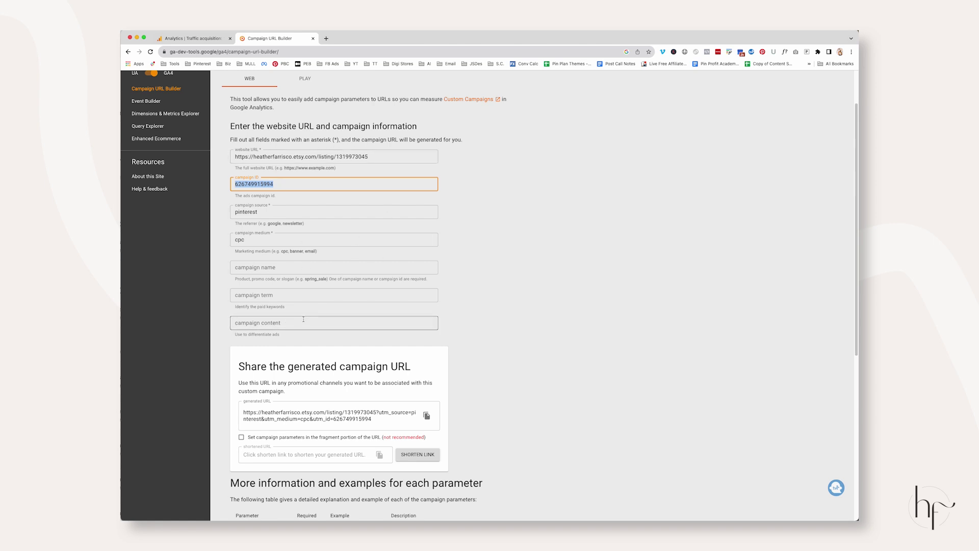
left_click(192, 38)
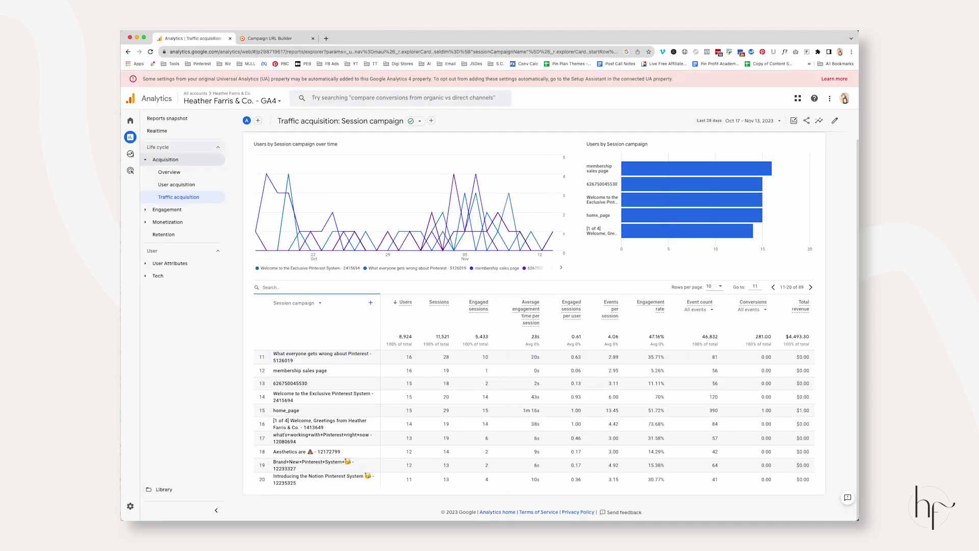
Search the Session campaign table for the copied campaign ID.
key("ctrl+Tab")
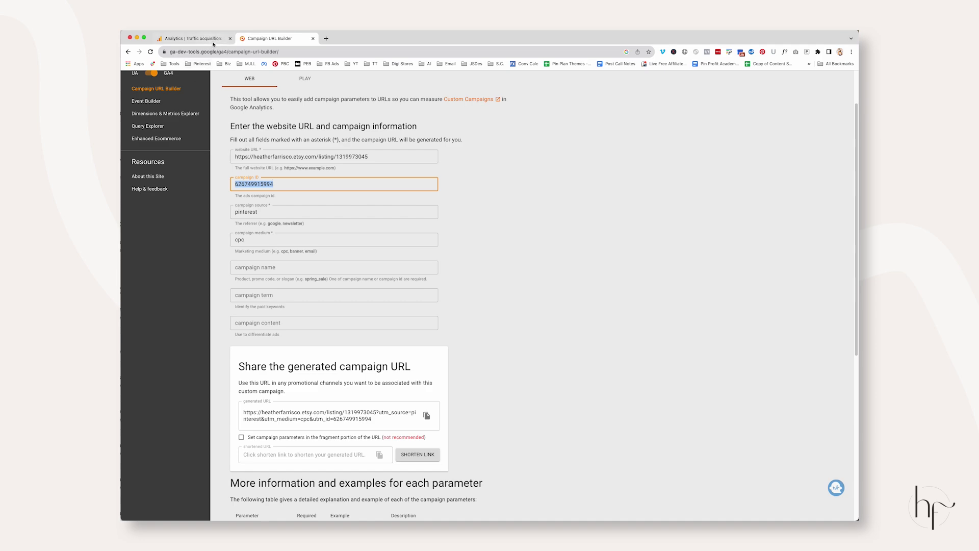
left_click(193, 39)
key("Return")
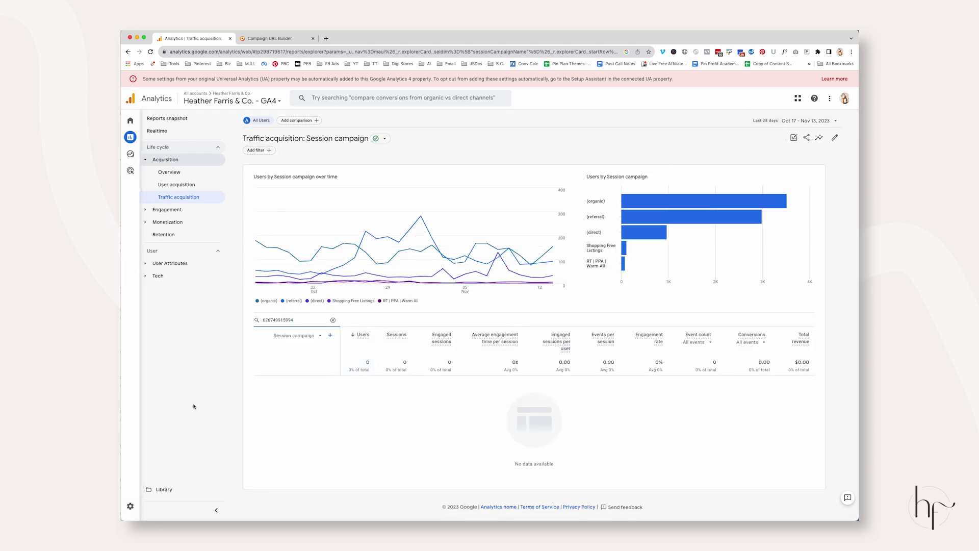
Clear the campaign search so all 89 campaigns show from row 1 again.
left_click(333, 320)
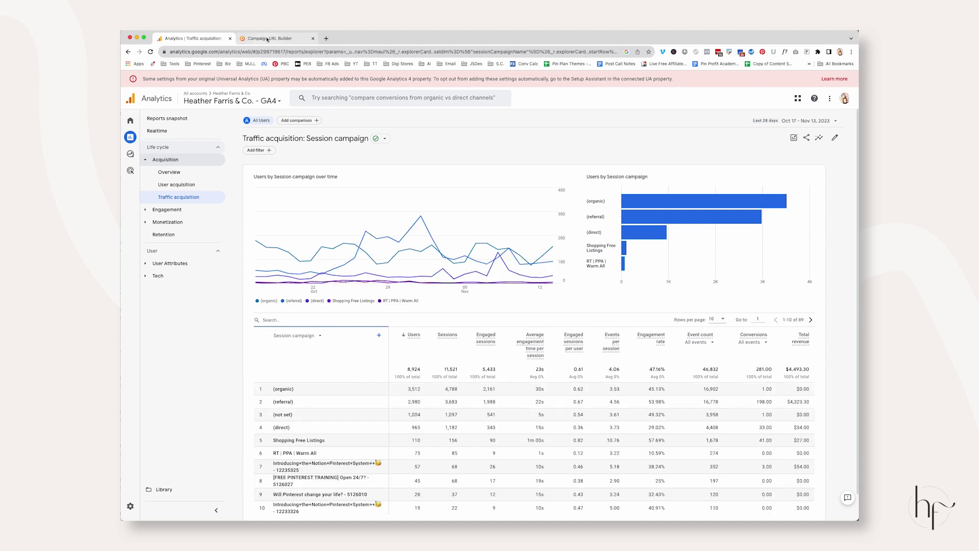
key("ctrl+Tab")
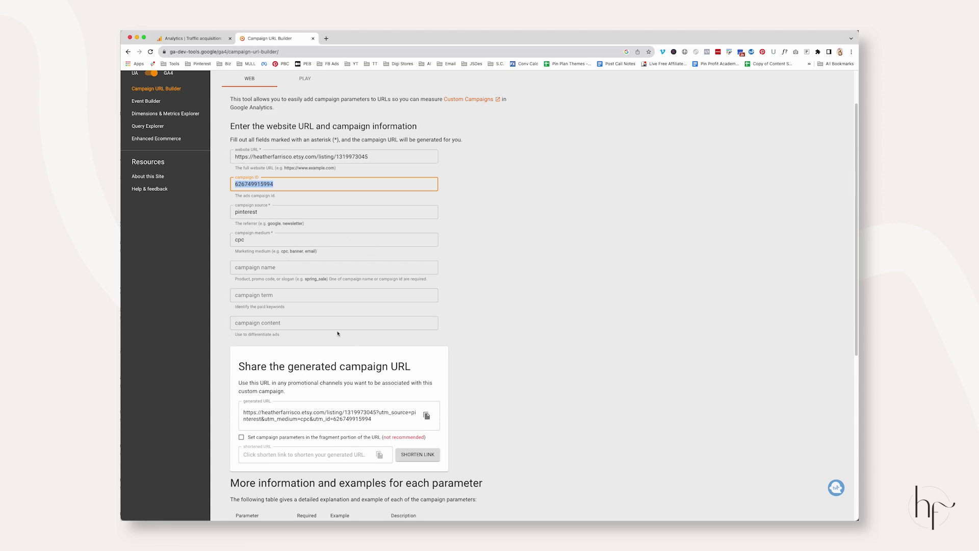
left_click(189, 39)
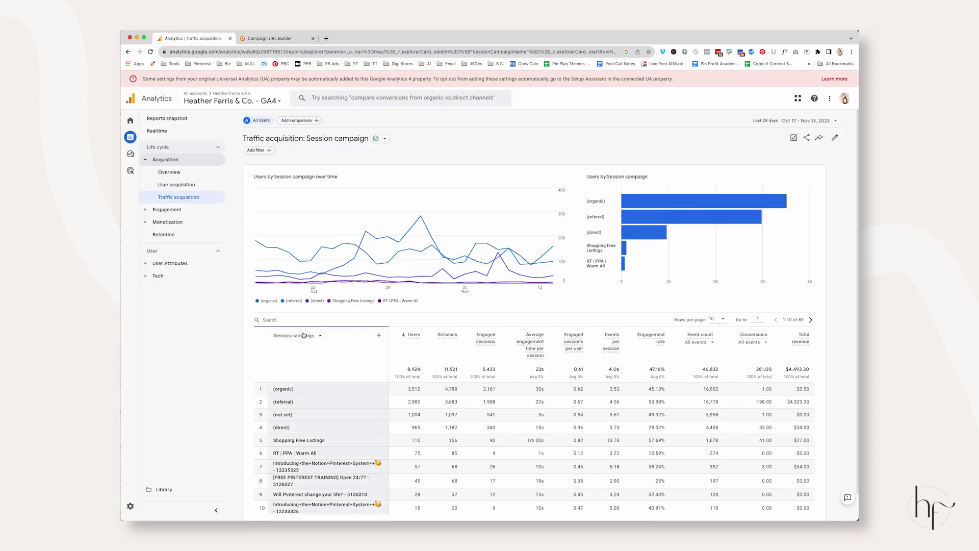
scroll(363, 351, "down", 1)
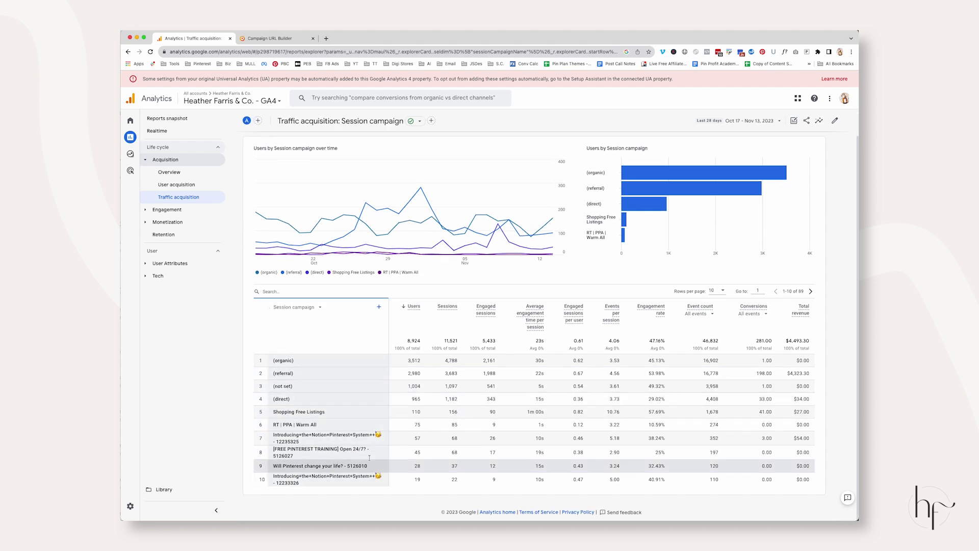